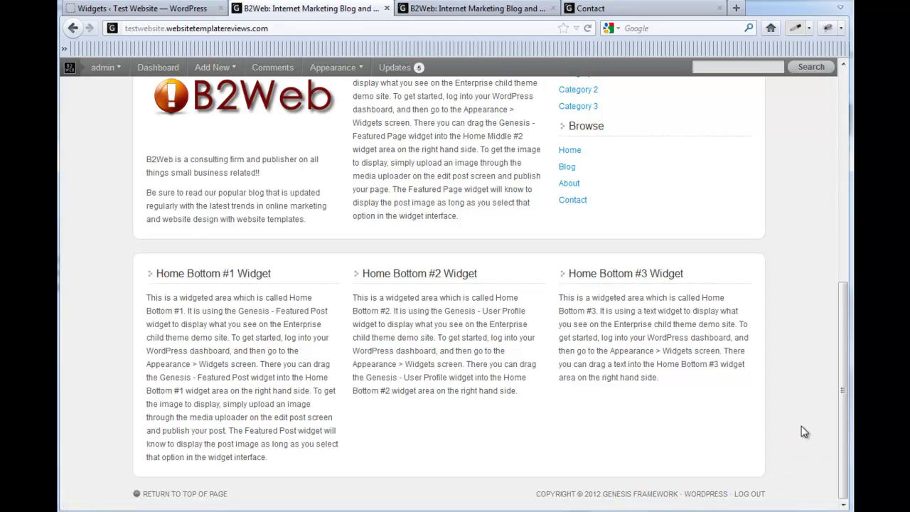
Go from the Widgets admin page to Plugins > Add New in the dashboard sidebar
drag(842, 443, 844, 227)
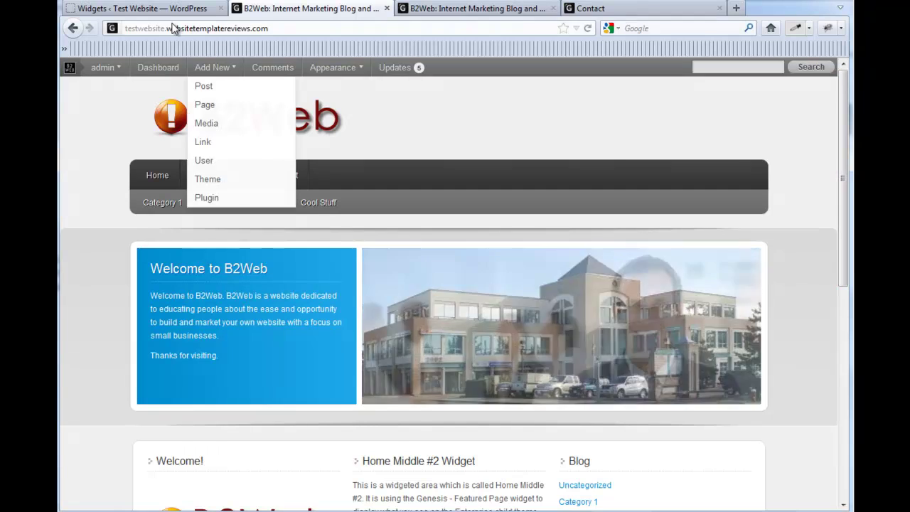
click(169, 12)
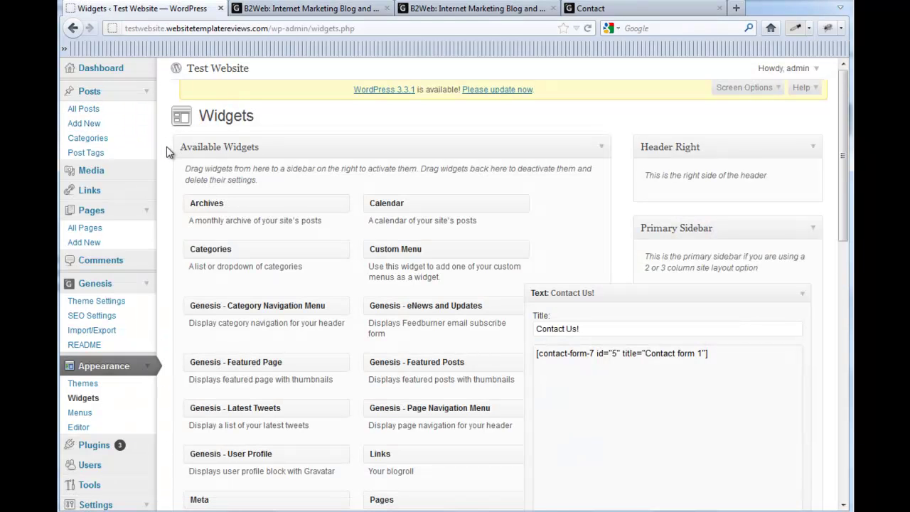
scroll(166, 146, down, 2)
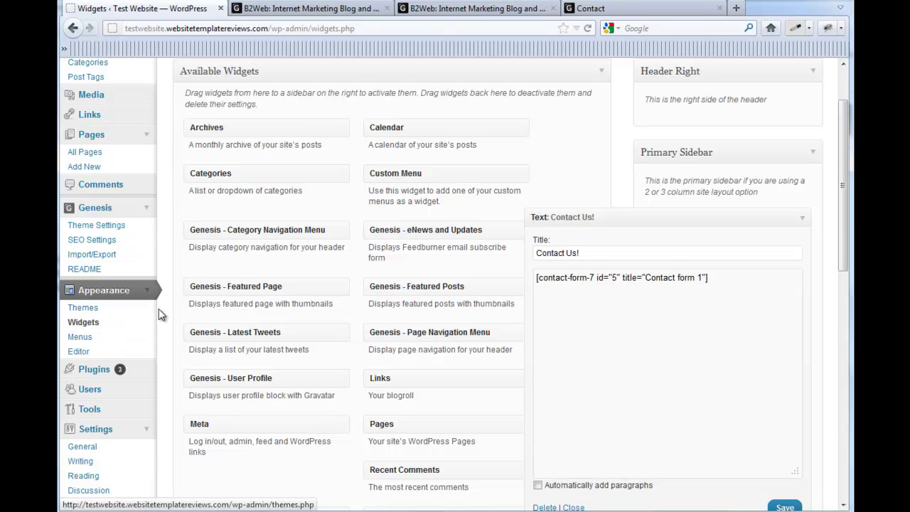
scroll(157, 307, down, 4)
click(139, 223)
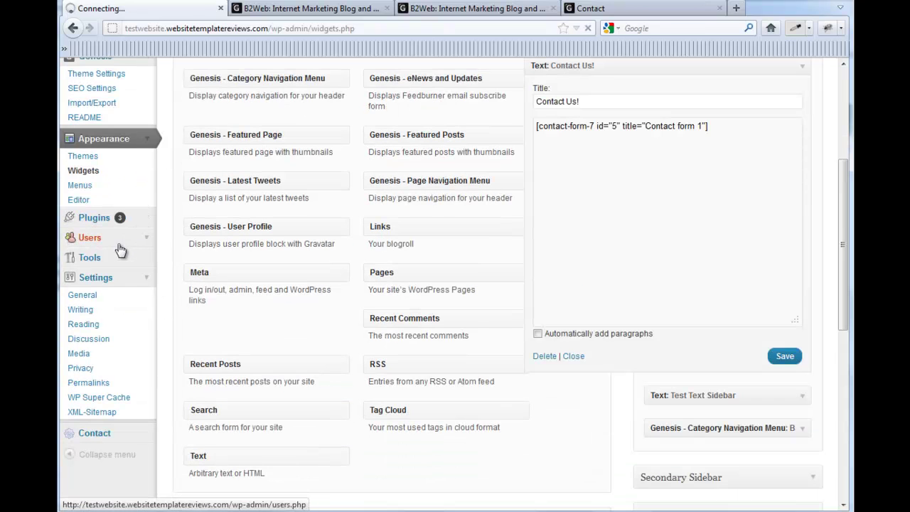
click(150, 227)
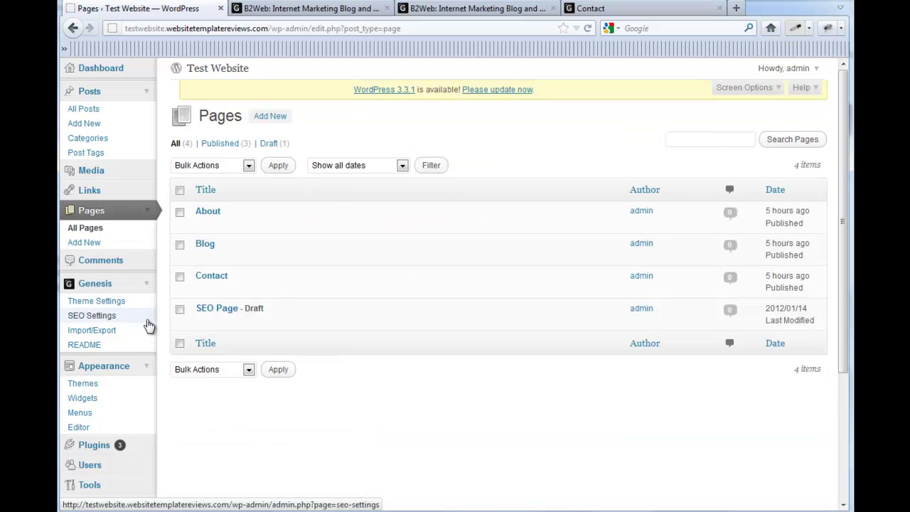
scroll(150, 324, down, 4)
click(149, 298)
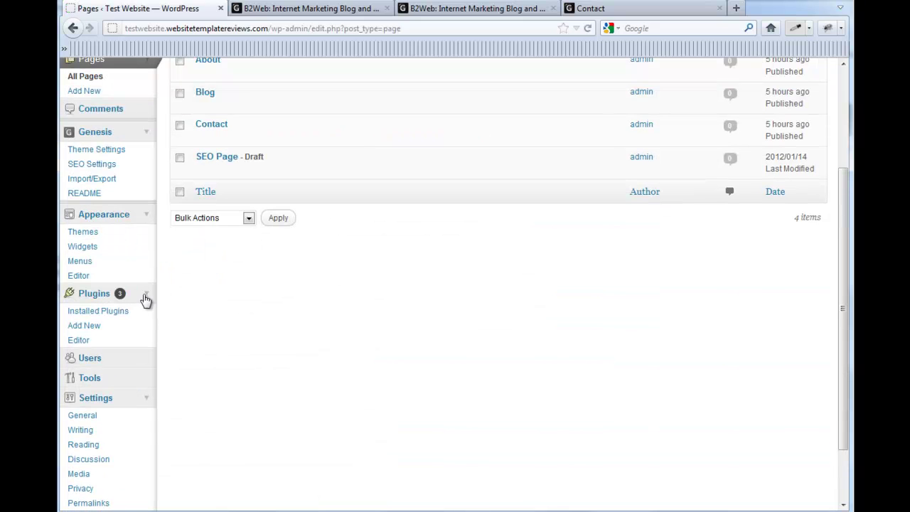
click(99, 326)
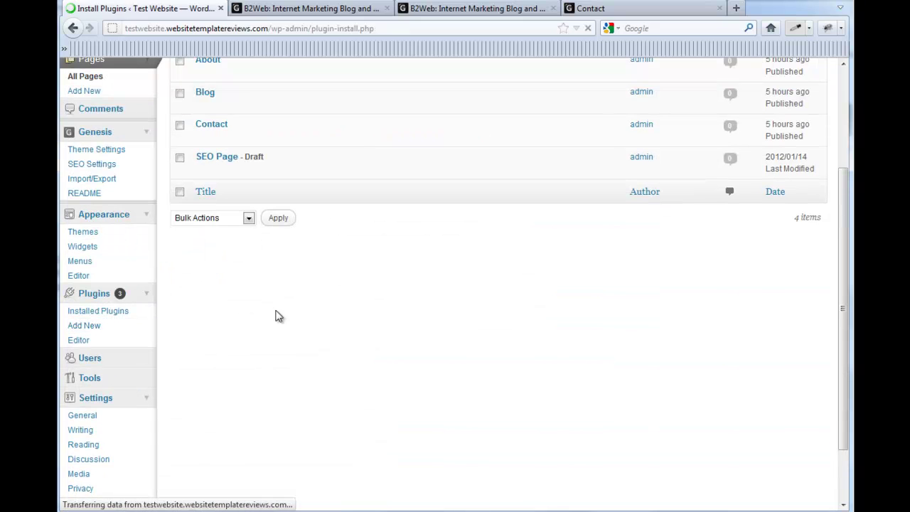
Search plugins for 'SIMPLE HOOKS', then install and activate Genesis Simple Hooks
click(270, 235)
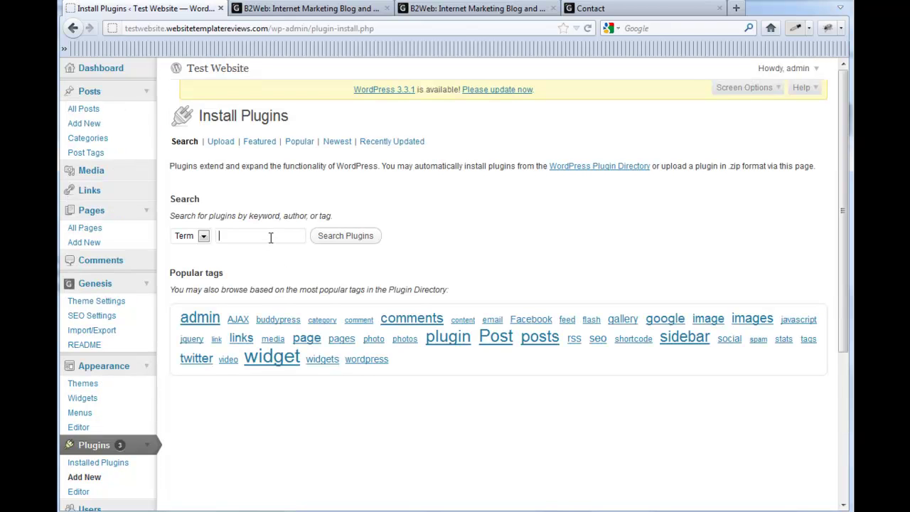
text(SIMPLE HOOKS)
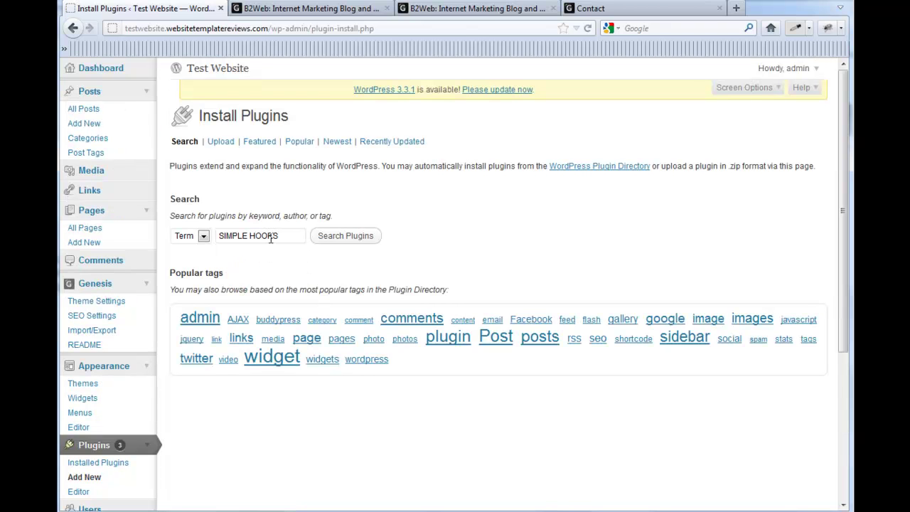
key(Return)
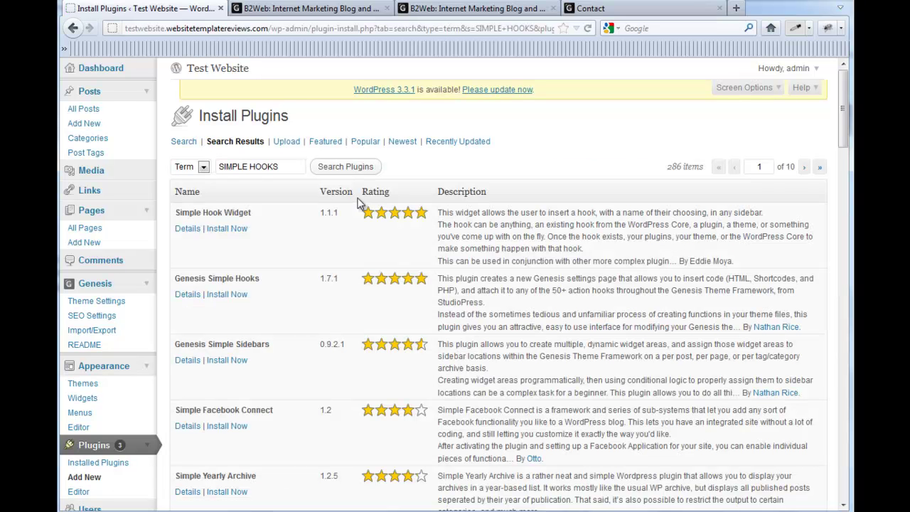
click(229, 294)
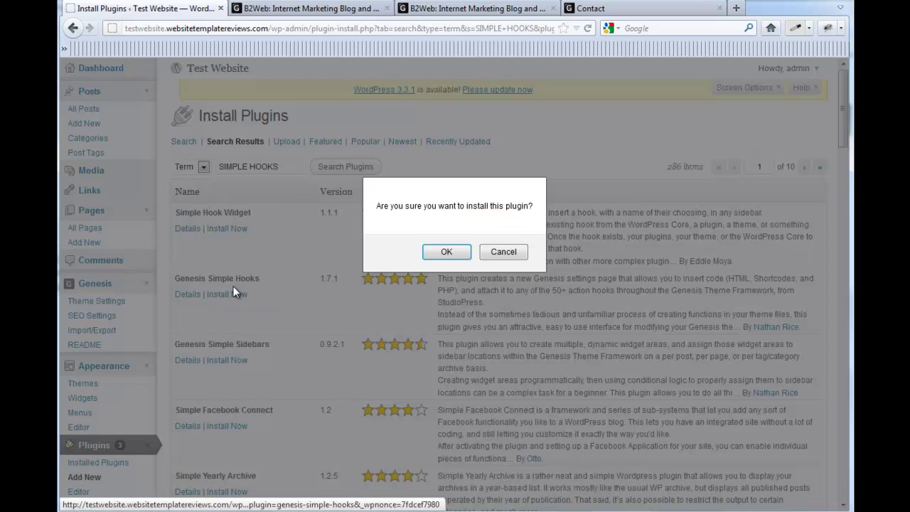
click(442, 253)
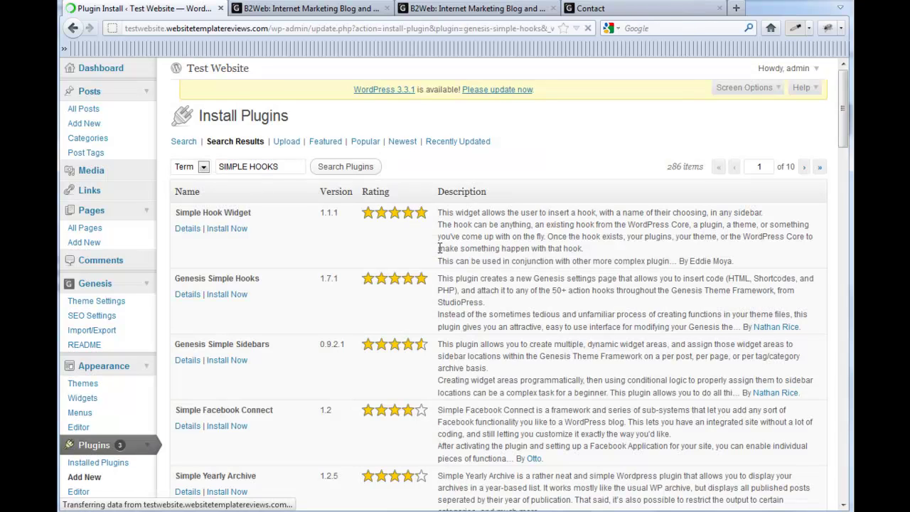
click(211, 220)
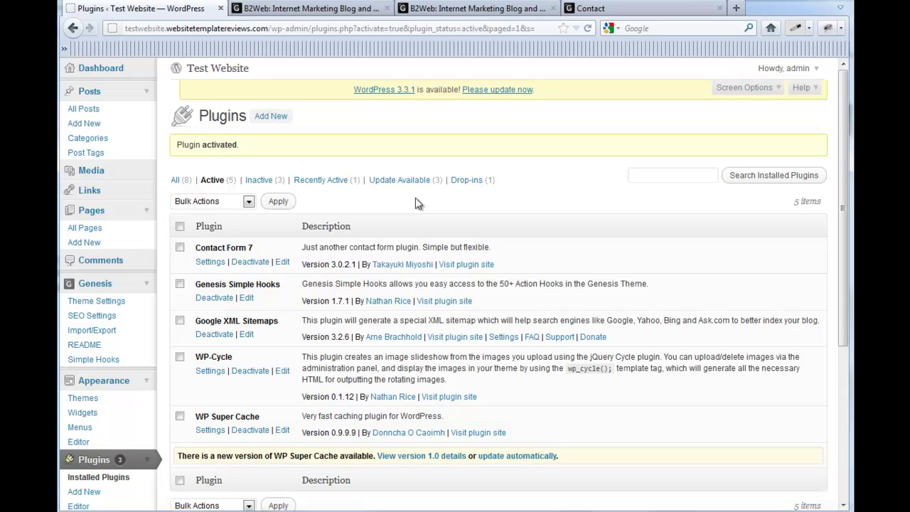
scroll(415, 198, down, 3)
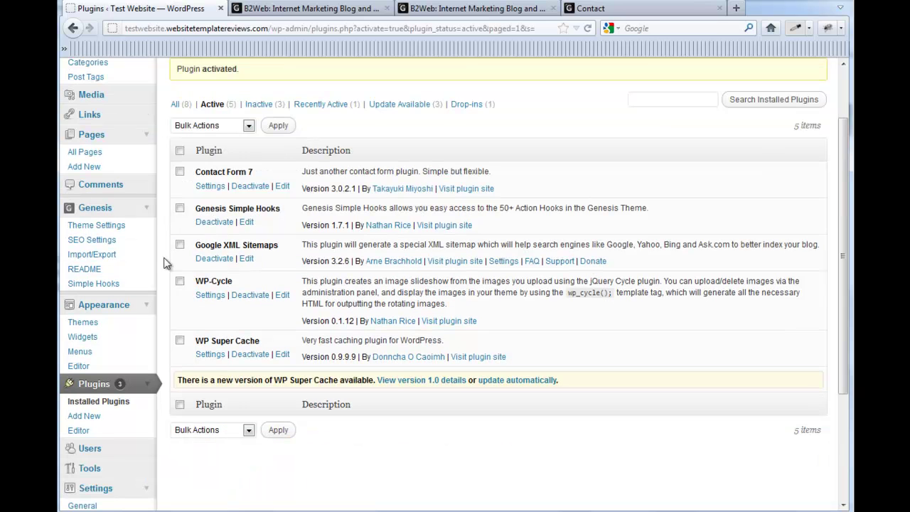
click(93, 284)
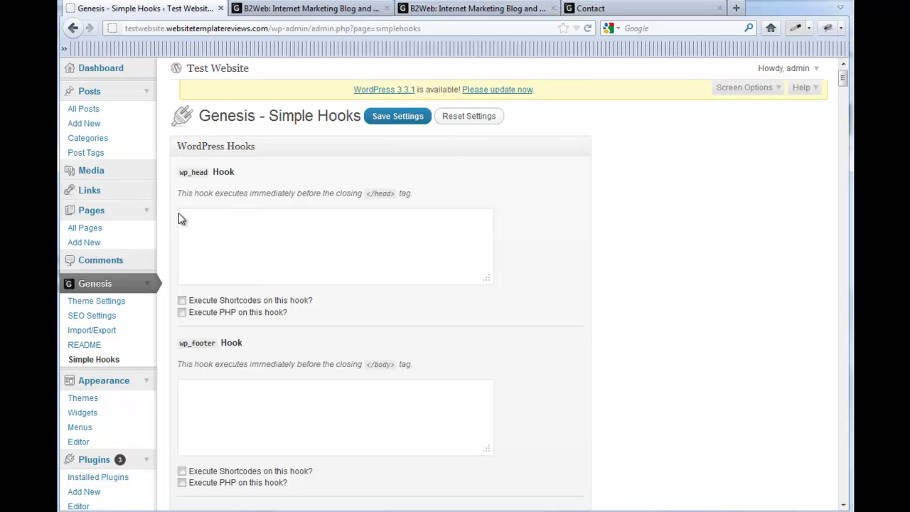
scroll(171, 220, down, 2)
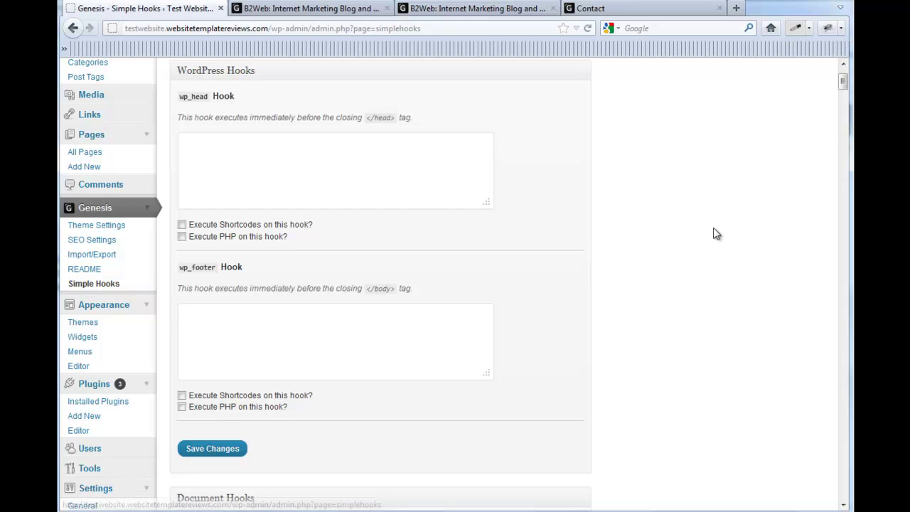
drag(842, 81, 844, 77)
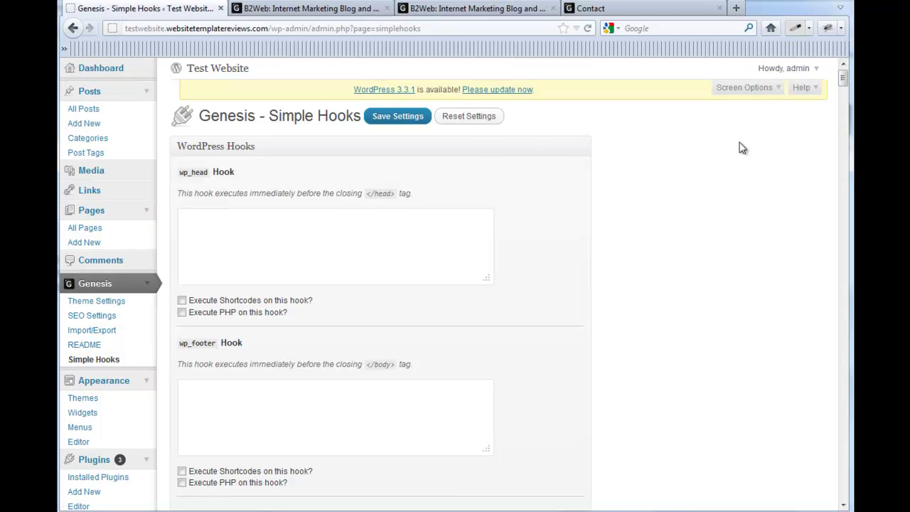
scroll(714, 145, down, 10)
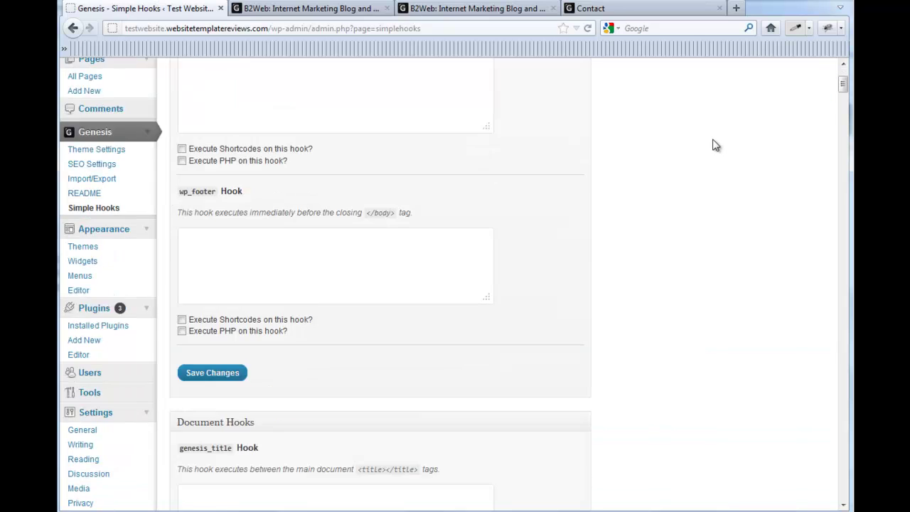
scroll(714, 145, down, 20)
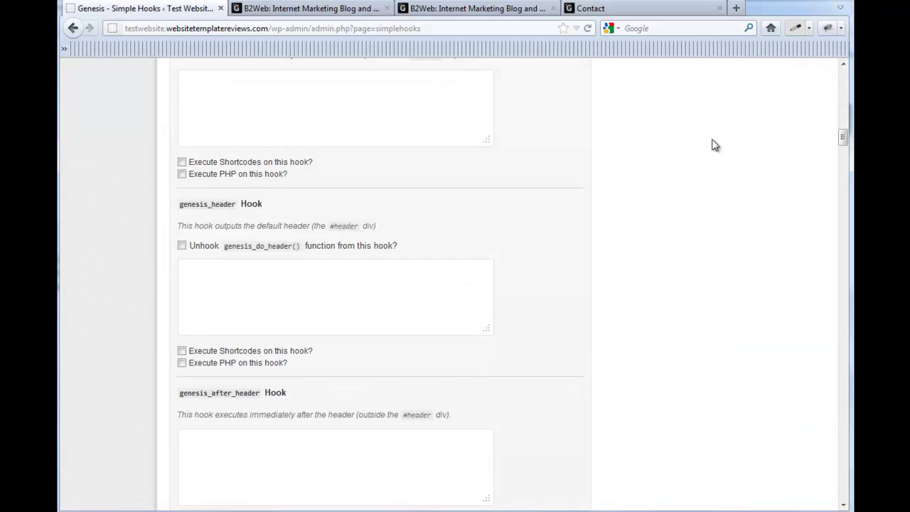
drag(843, 145, 843, 78)
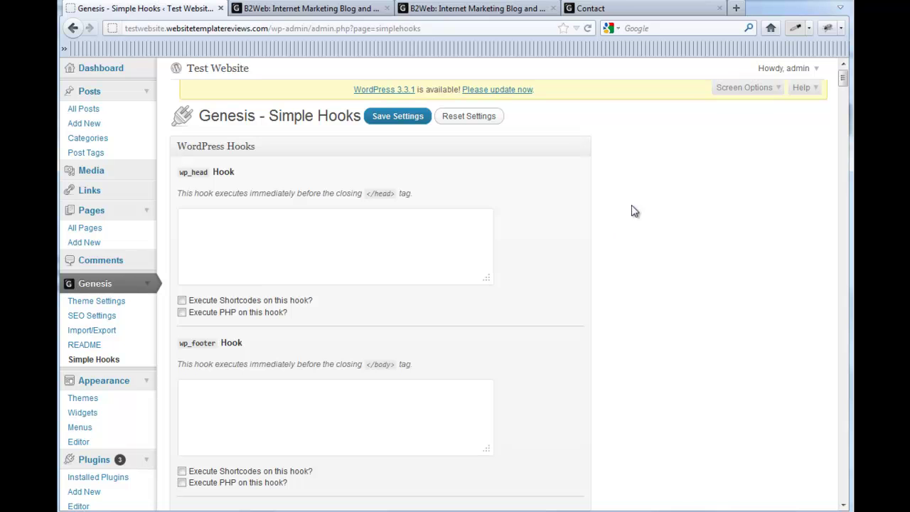
drag(842, 75, 818, 481)
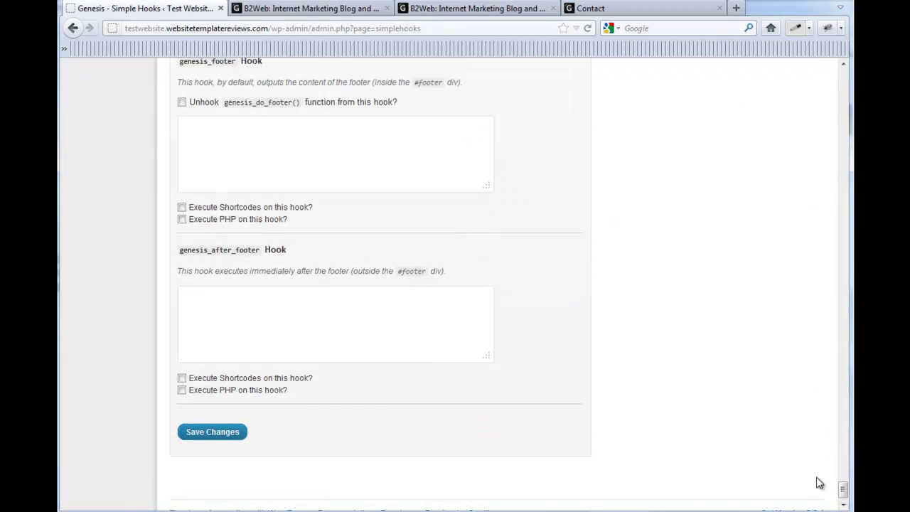
Tick 'Unhook genesis_do_footer() function from this hook?' under genesis_footer, then view the B2Web site's copyright footer
scroll(762, 365, up, 10)
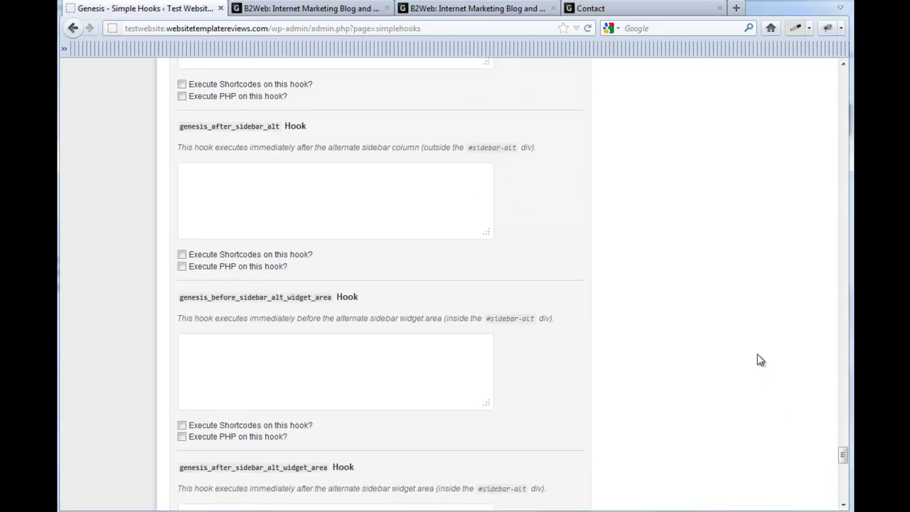
scroll(759, 360, down, 10)
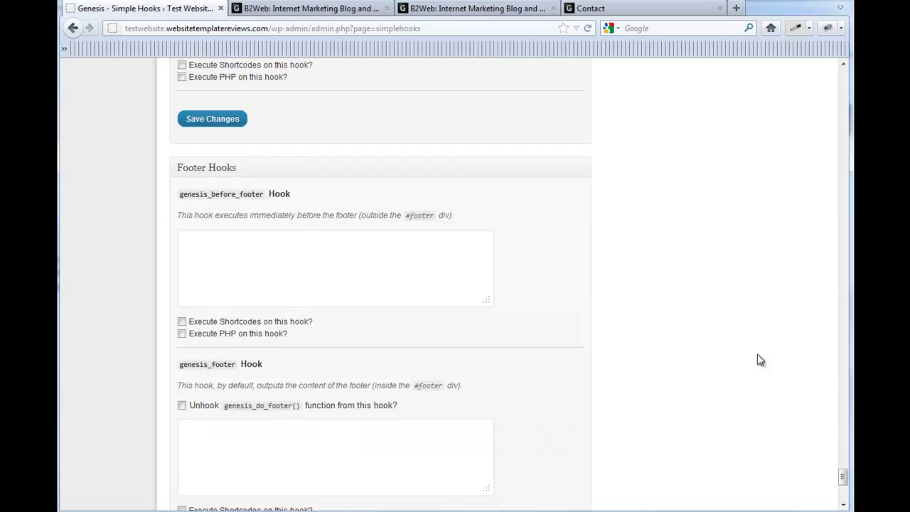
scroll(759, 358, down, 2)
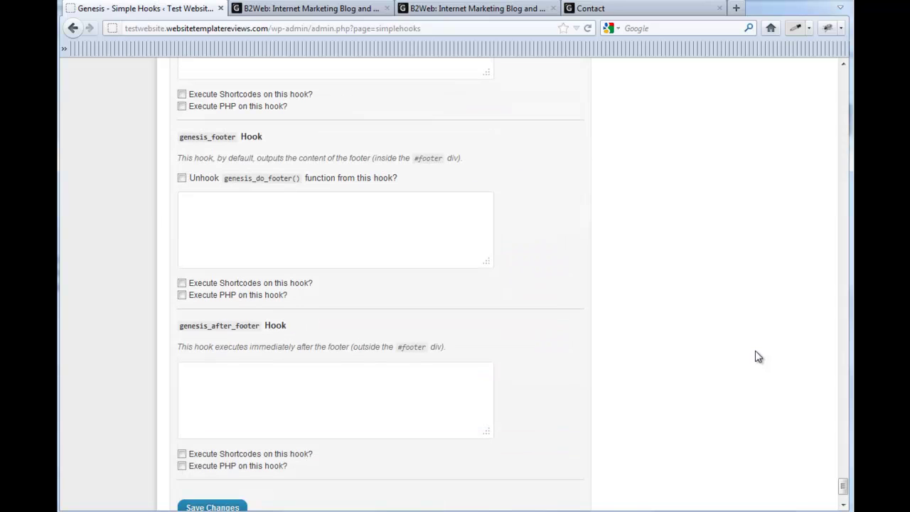
scroll(756, 357, up, 2)
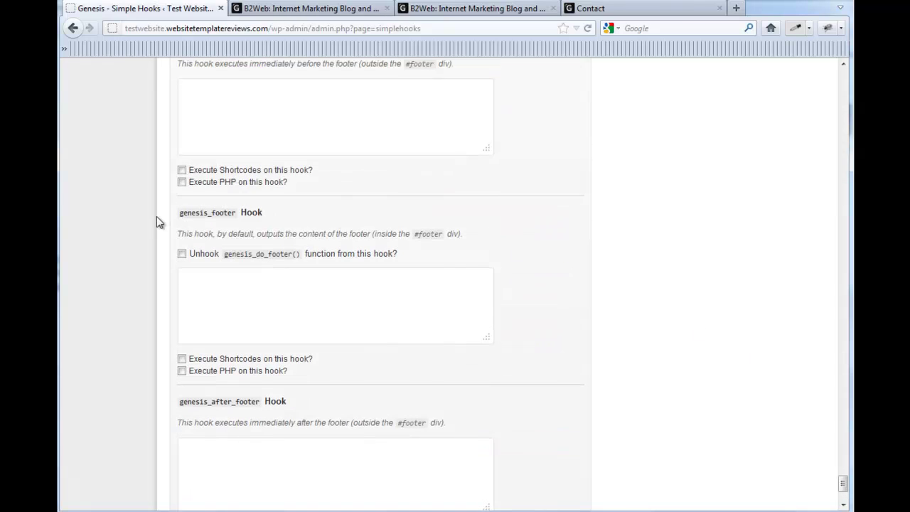
drag(191, 213, 261, 214)
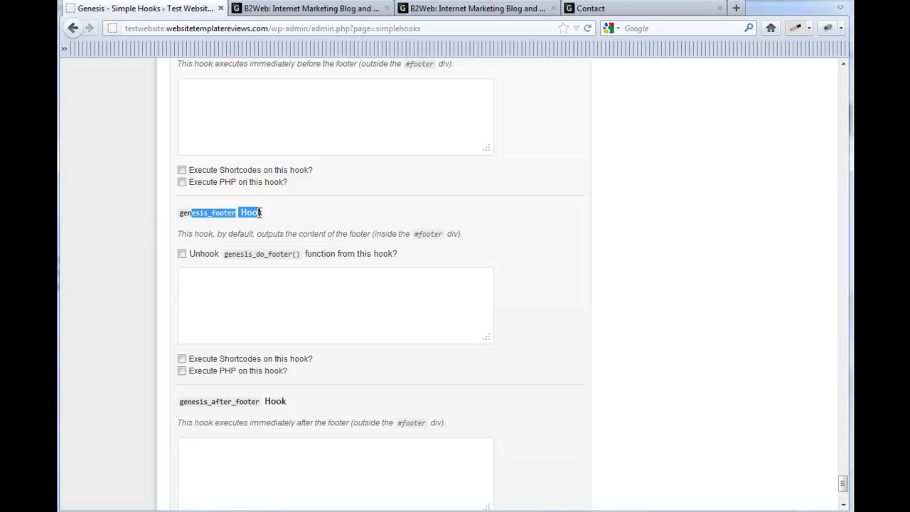
click(378, 211)
click(182, 254)
click(328, 11)
drag(844, 193, 844, 409)
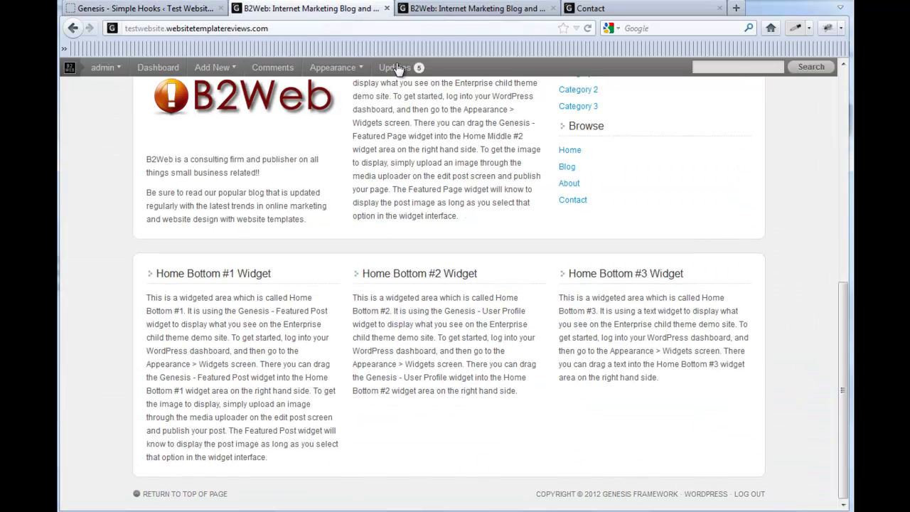
Enter <center> with the pasted Home link markup into the genesis_footer hook and save changes
click(198, 10)
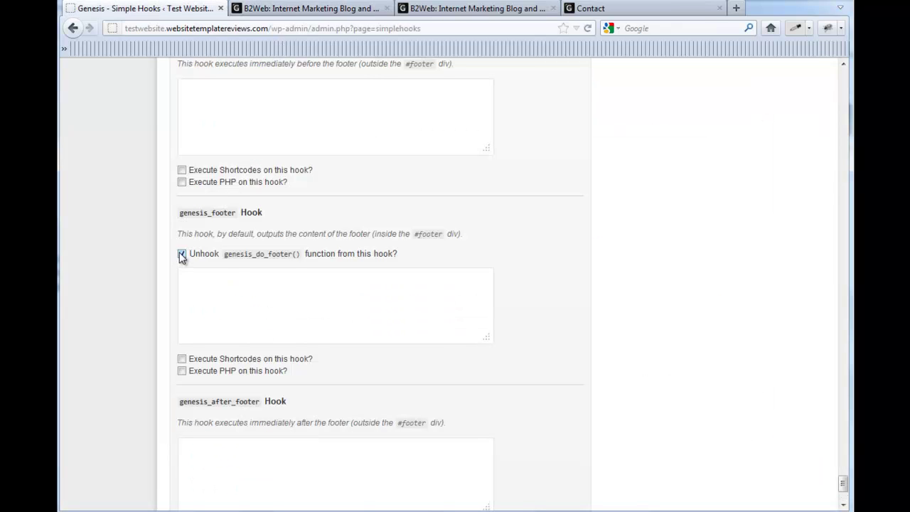
click(238, 276)
text(<)
key(BackSpace)
text(<CENTER)
key(BackSpace)
key(BackSpace)
key(BackSpace)
key(BackSpace)
key(BackSpace)
key(BackSpace)
text(center>)
text(<a href="http://testwebsite.websitetemplatereviews.com/">Home</a></center>)
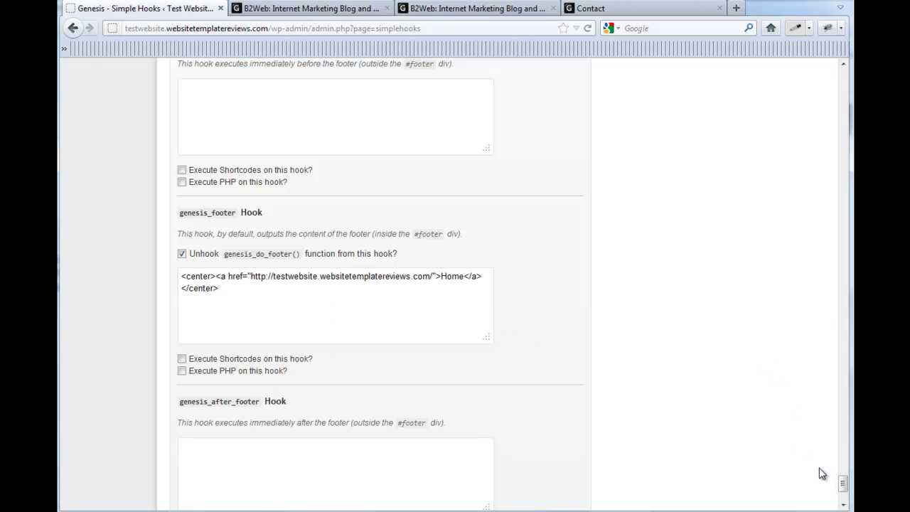
drag(842, 483, 842, 491)
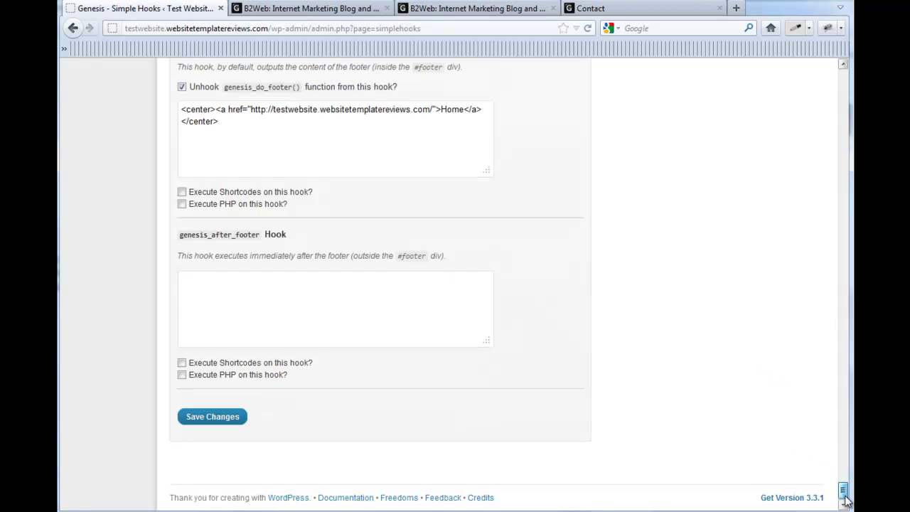
click(238, 417)
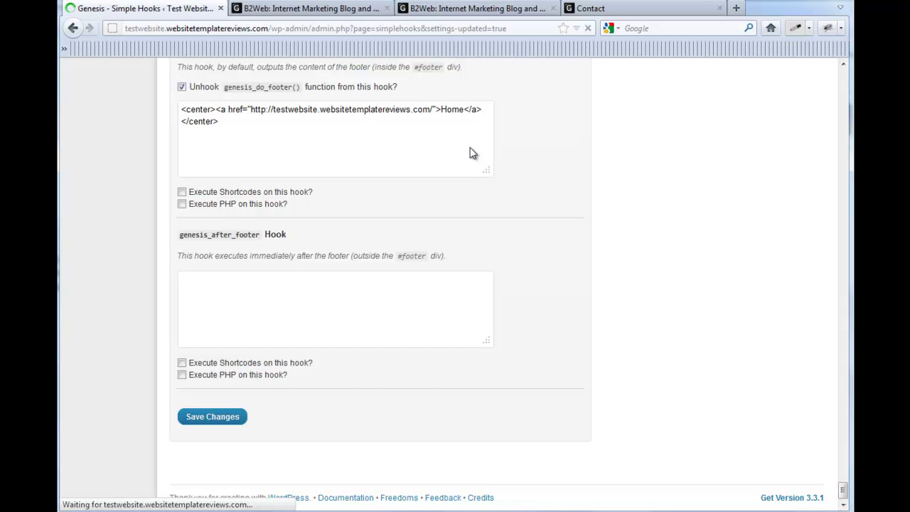
On the live B2Web site, follow the centered HOME footer link back to the homepage
key(ctrl+Tab)
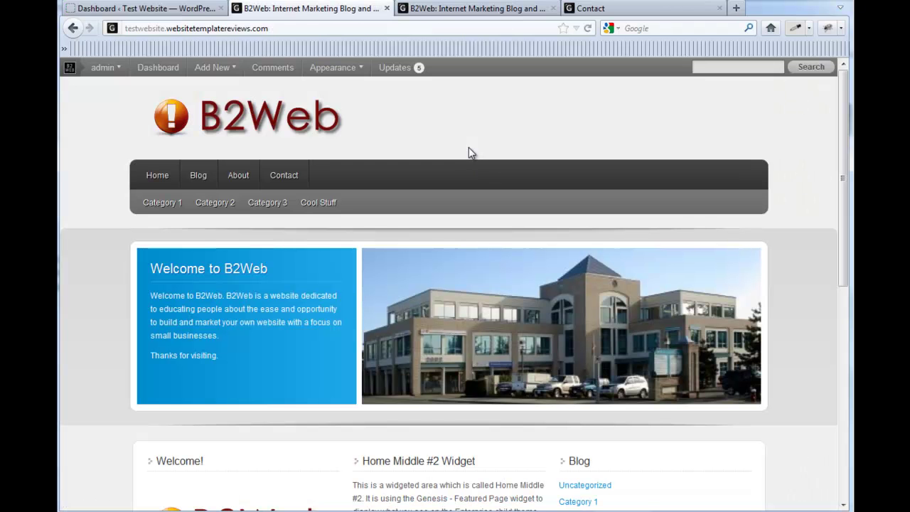
scroll(527, 319, down, 10)
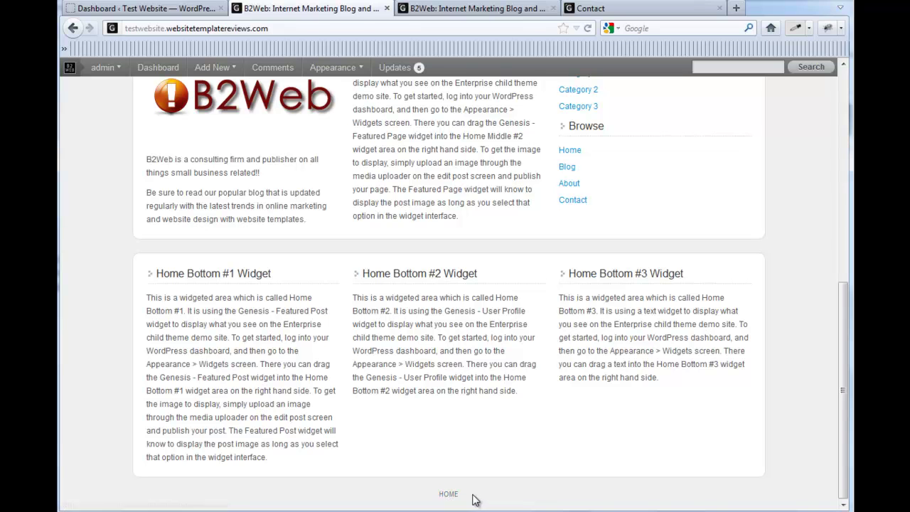
click(449, 494)
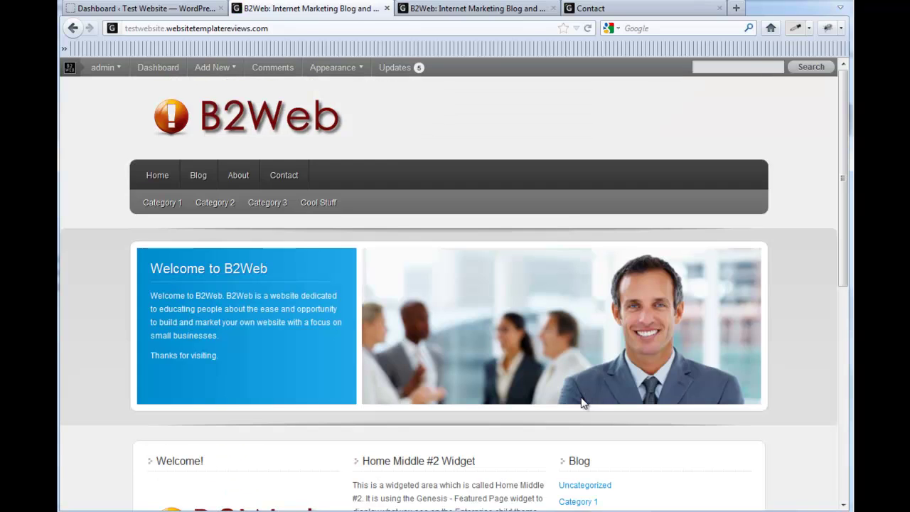
drag(837, 240, 819, 474)
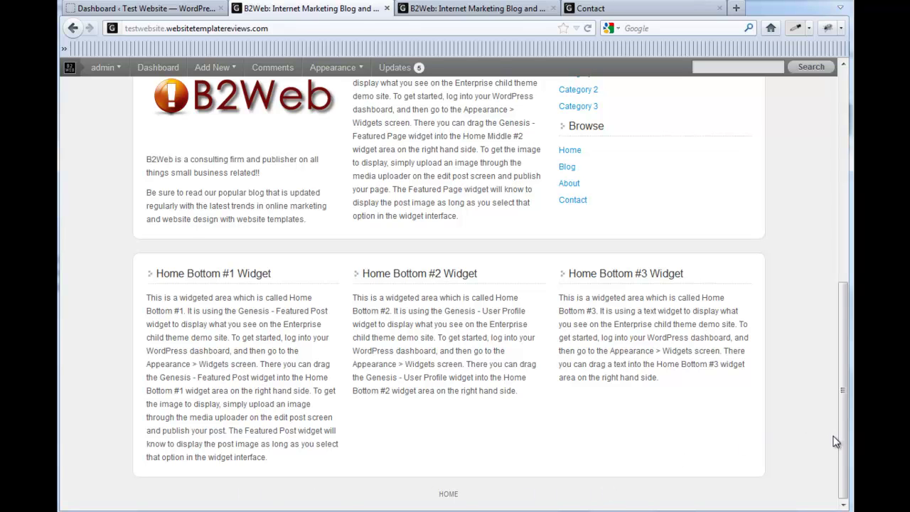
drag(842, 444, 755, 187)
scroll(609, 183, down, 8)
drag(840, 408, 819, 171)
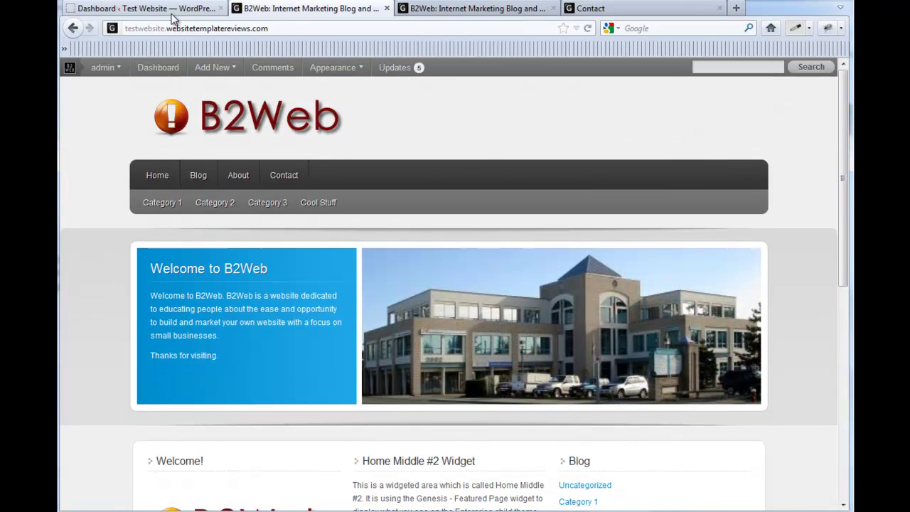